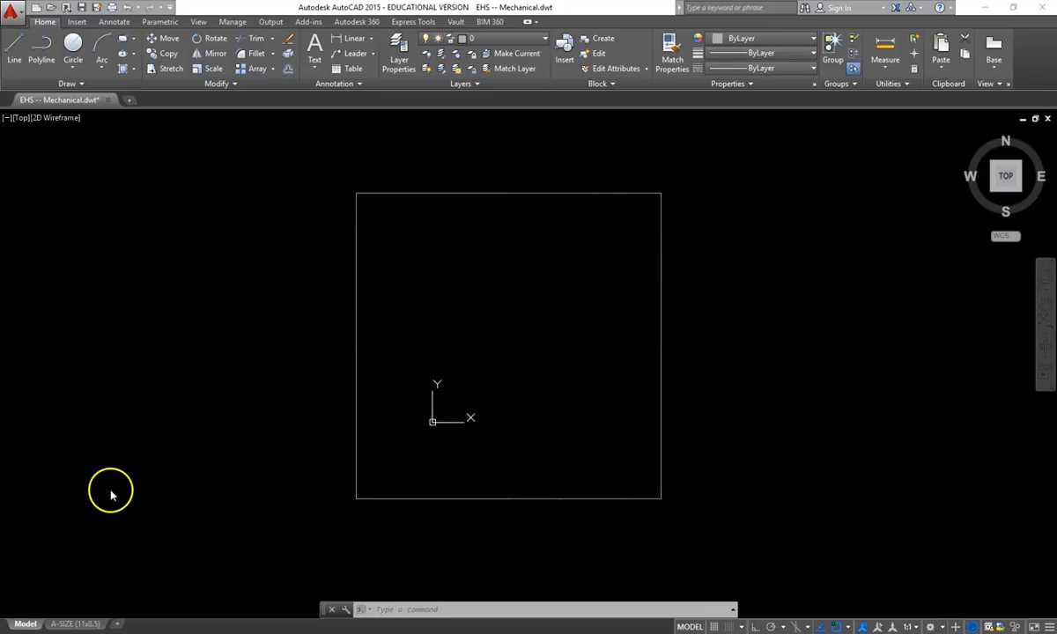
left_click(83, 624)
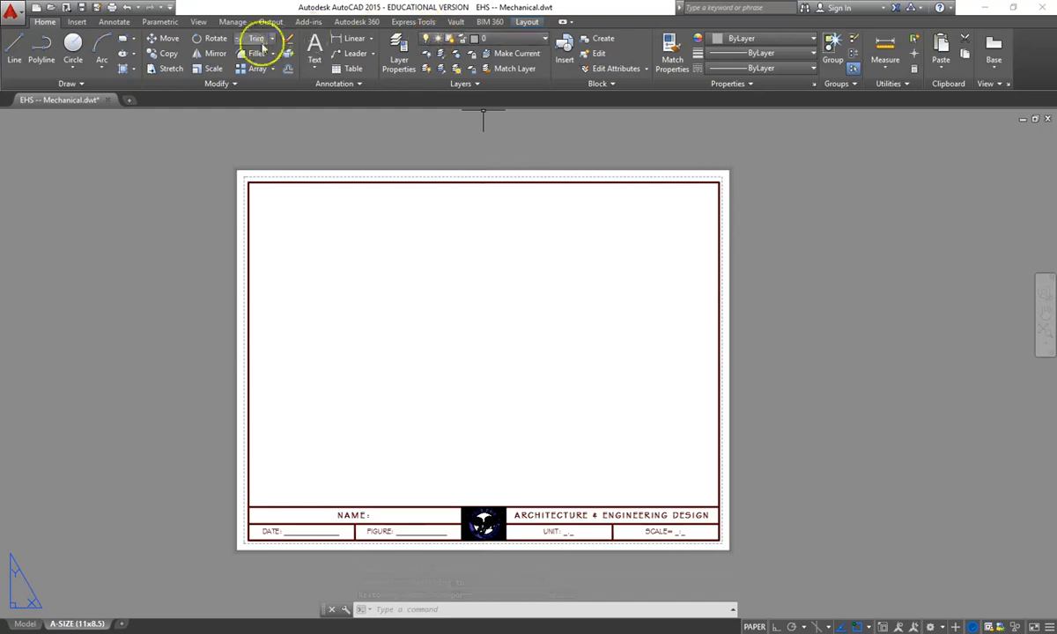
left_click(200, 22)
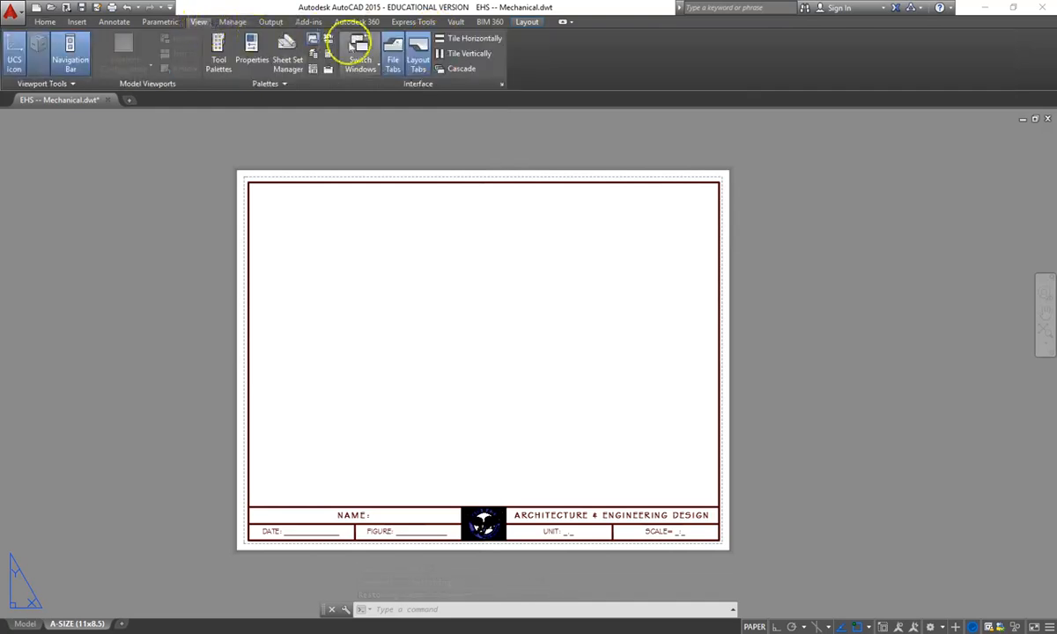
left_click(525, 22)
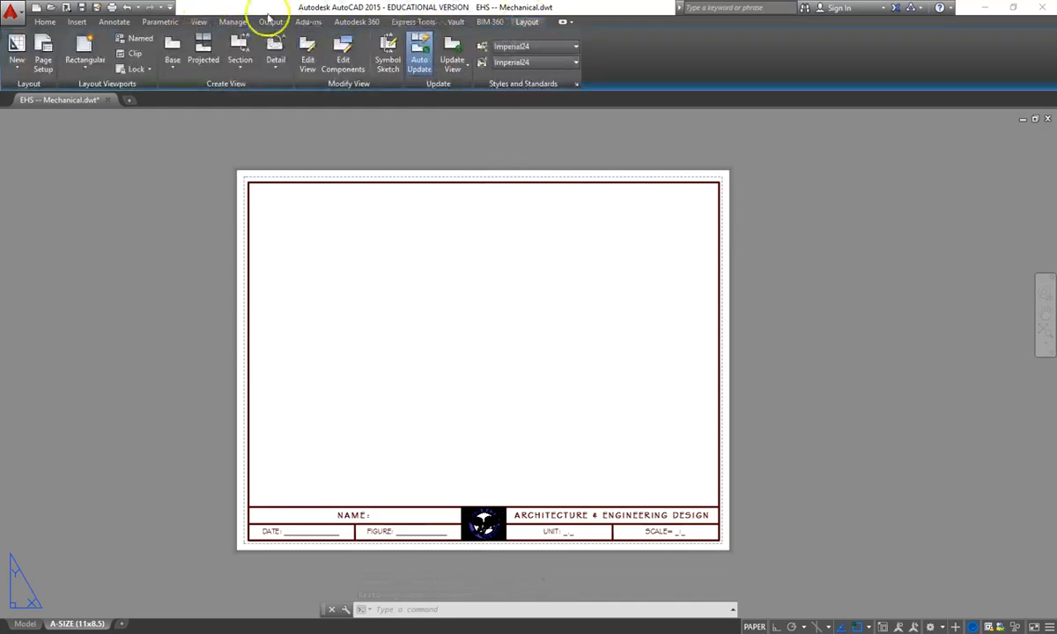
left_click(101, 55)
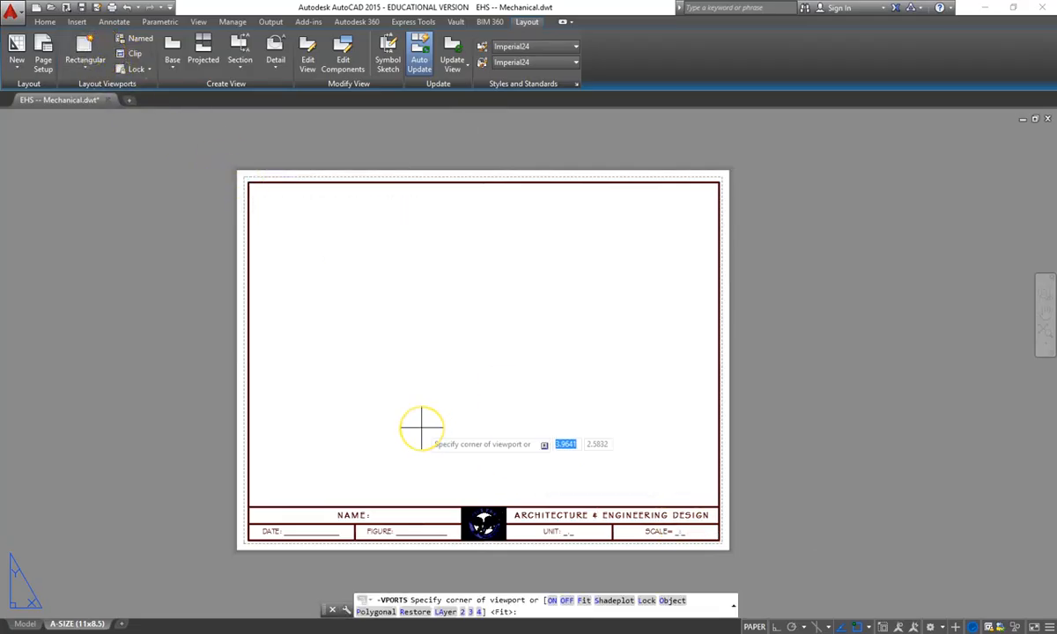
key("Escape")
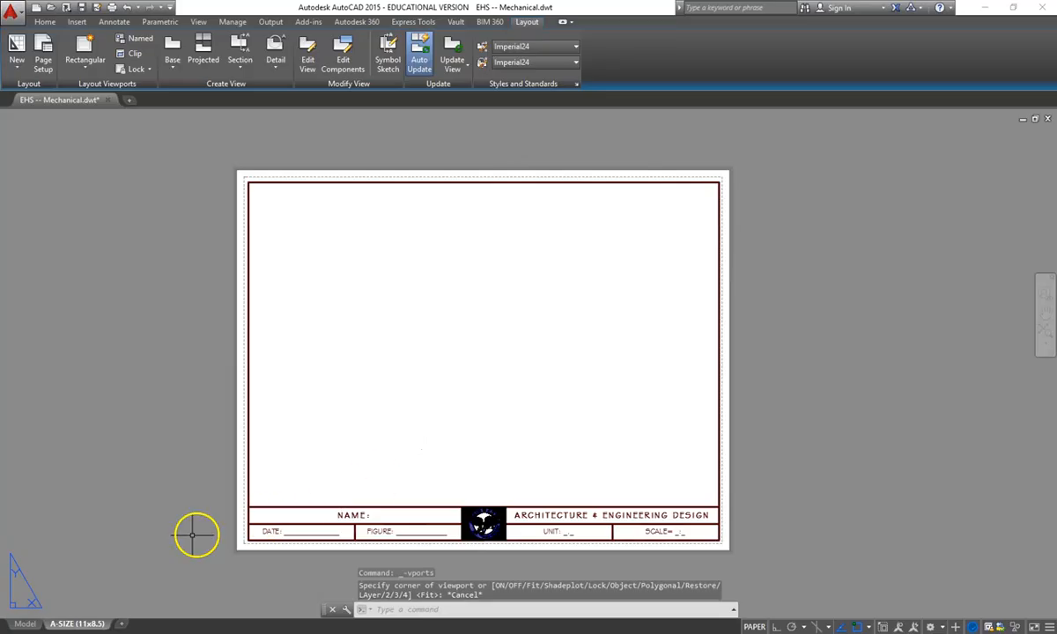
left_click(24, 623)
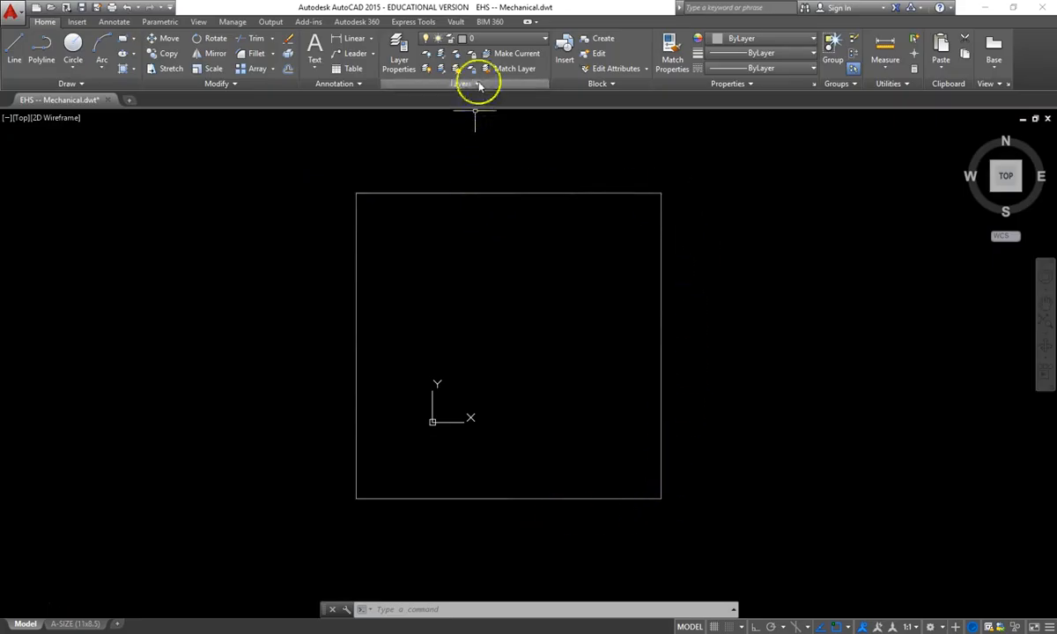
scroll(465, 241, "up", 2)
middle_click_drag(465, 241, 466, 199)
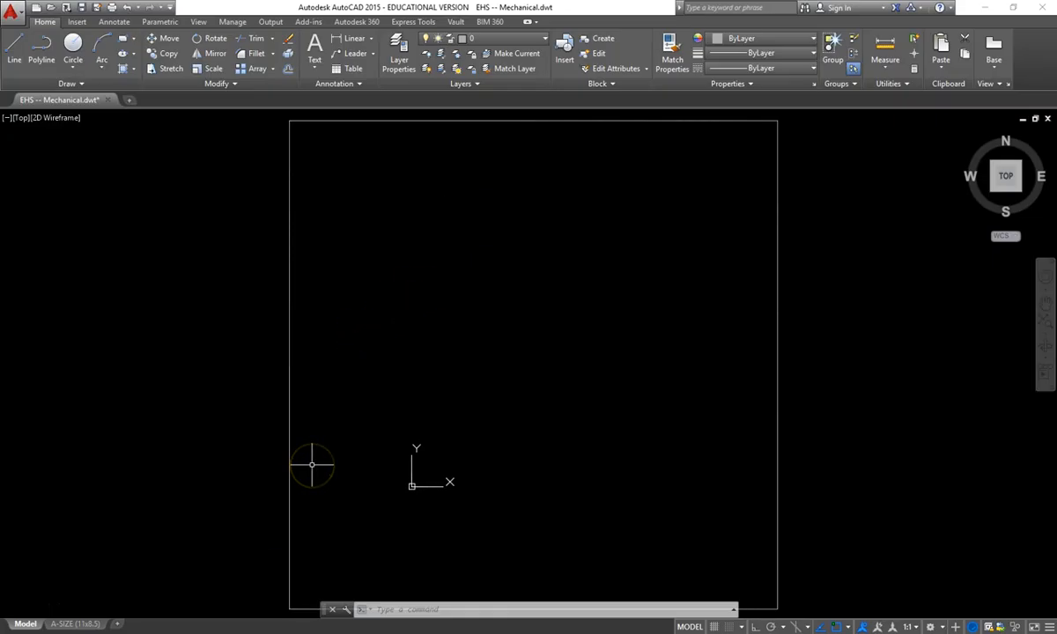
scroll(350, 416, "down", 5)
scroll(351, 417, "down", 3)
mouse_move(351, 417)
middle_mouse_down()
mouse_move(395, 365)
mouse_move(380, 379)
mouse_move(357, 375)
mouse_move(350, 408)
middle_mouse_up()
scroll(396, 359, "up", 11)
scroll(377, 382, "down", 3)
scroll(358, 372, "up", 3)
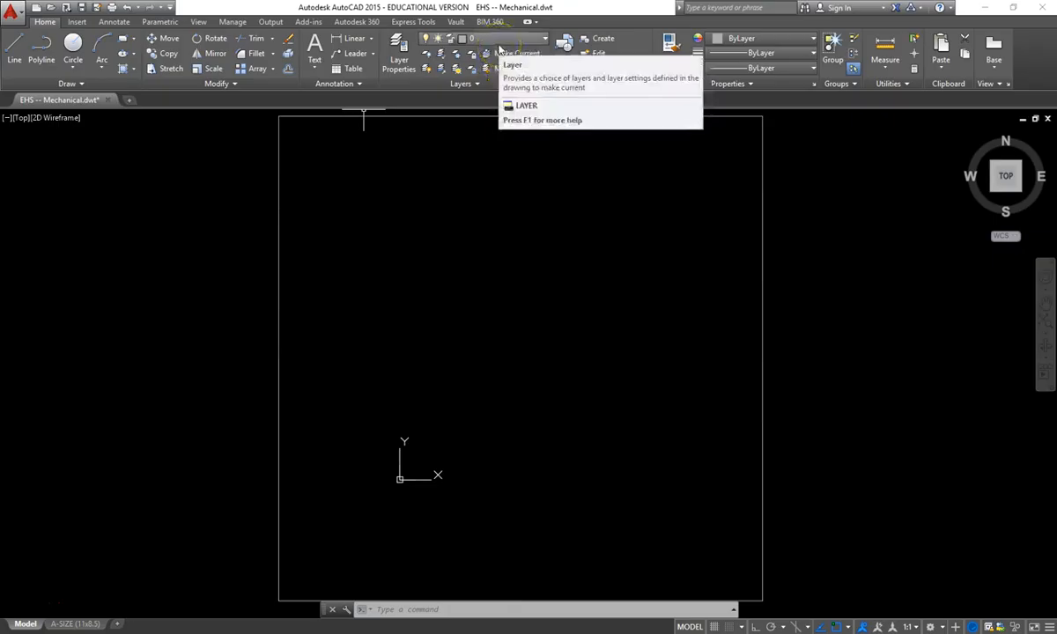
Make the Object layer the current layer
left_click(494, 44)
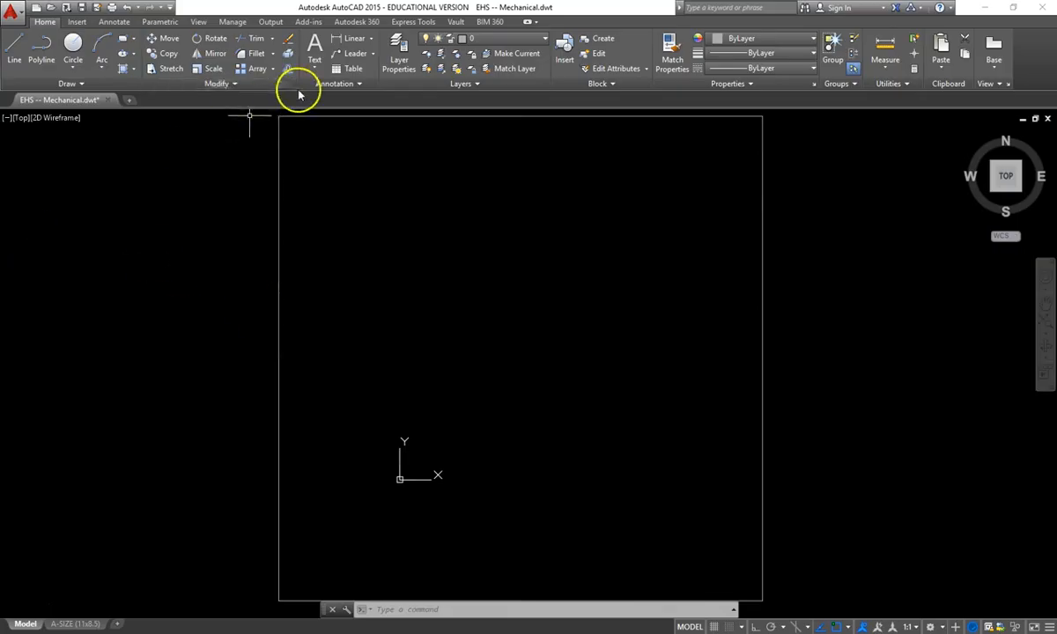
left_click(491, 40)
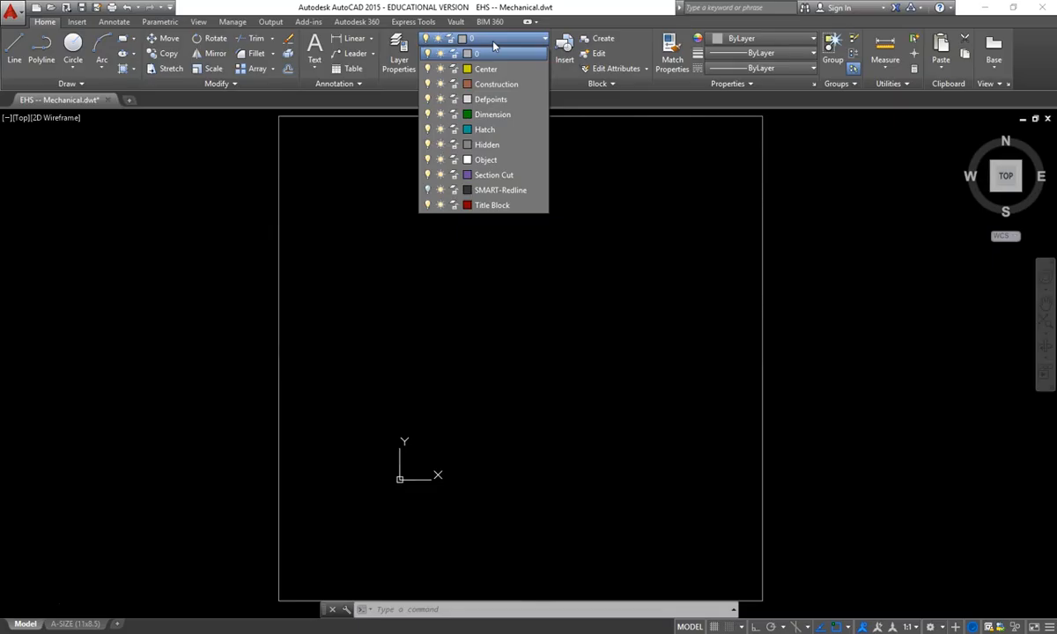
left_click(515, 159)
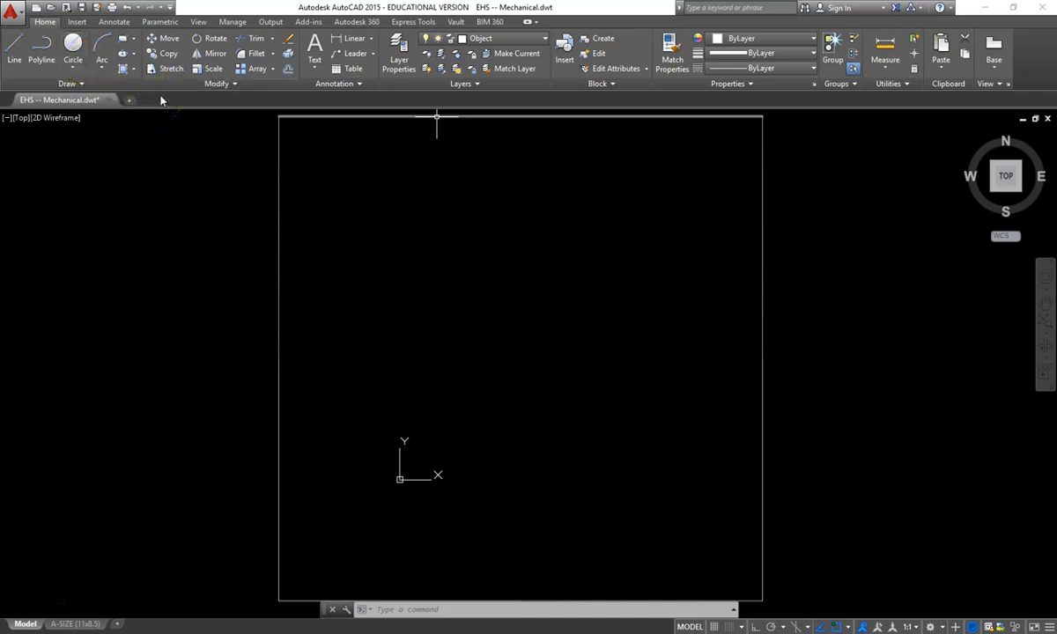
With Ortho on, start a line in the upper-left area of the square boundary and draw it 6.5 units straight down
left_click(15, 59)
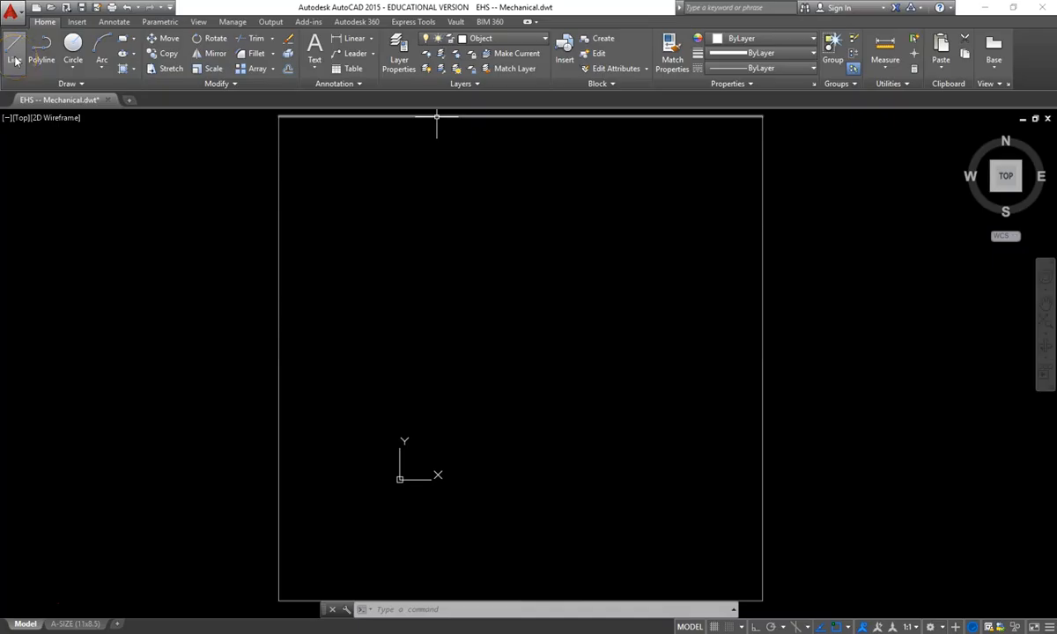
left_click(73, 42)
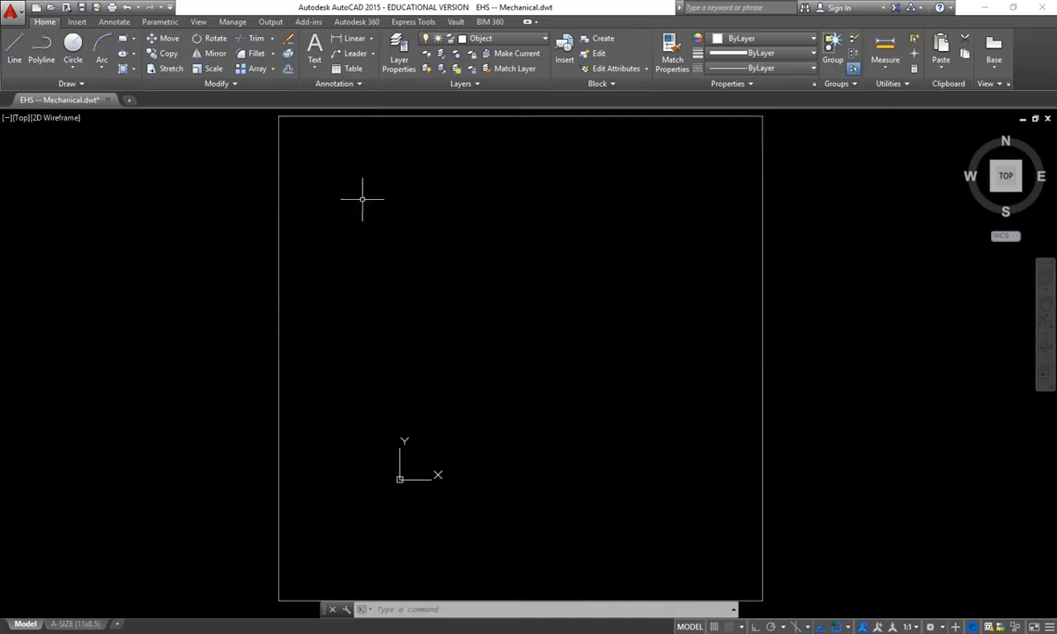
left_click(13, 46)
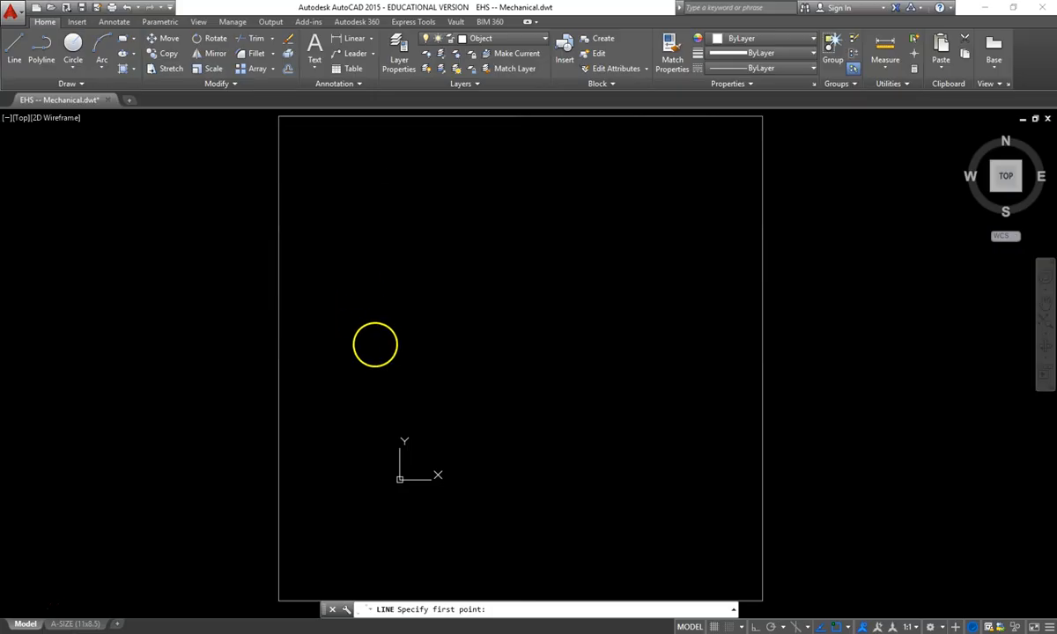
left_click(363, 172)
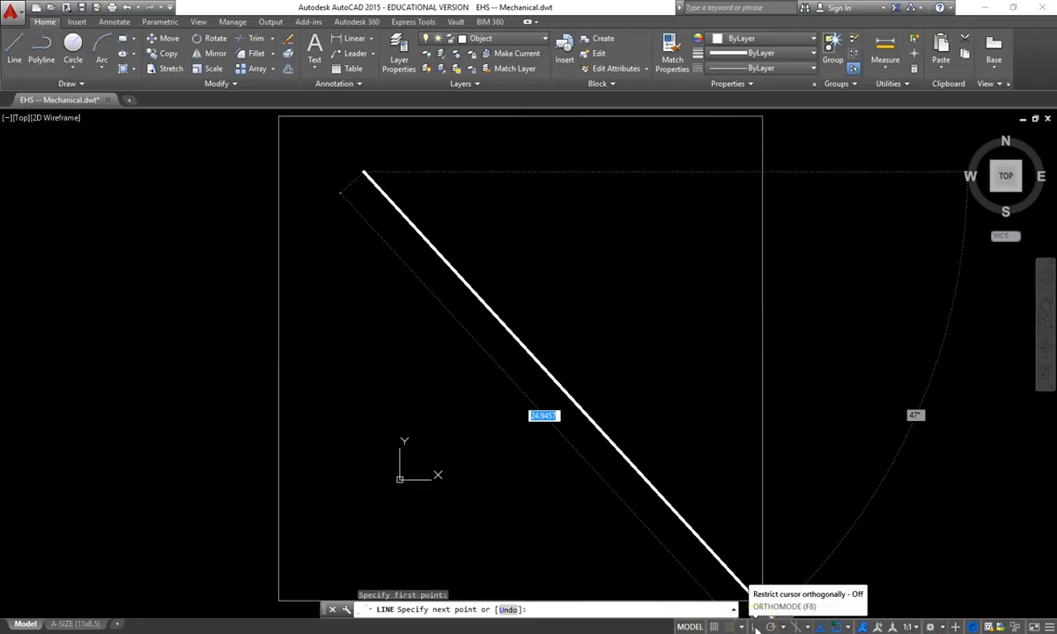
left_click(755, 627)
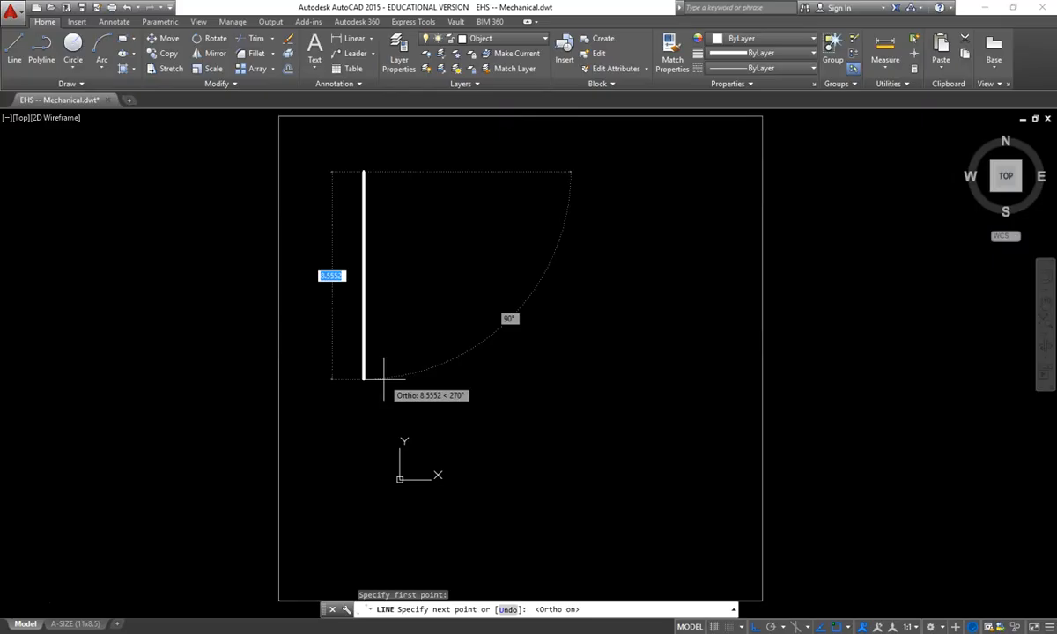
type("6.5")
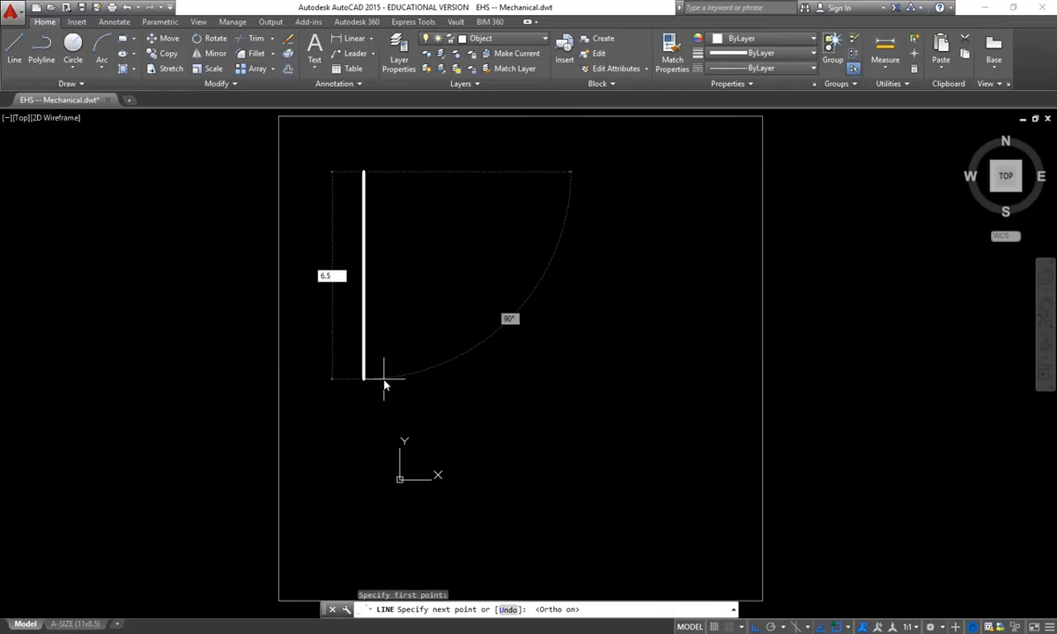
key("Return")
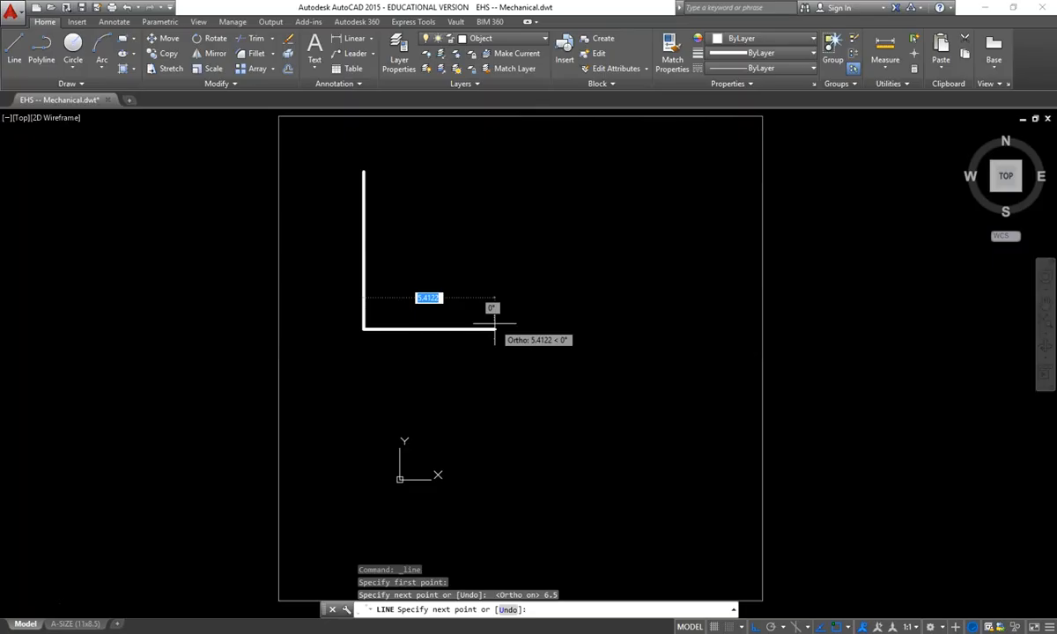
Continue the outline from the lower end of the vertical line 5.5 units to the right and 2.5 units up
type("5.5")
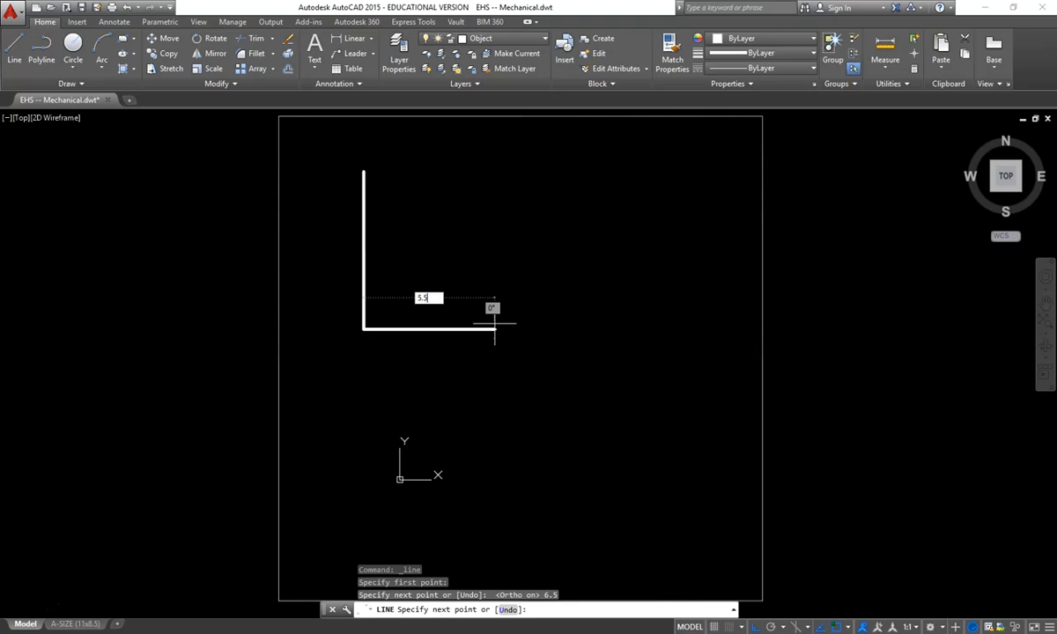
key("Return")
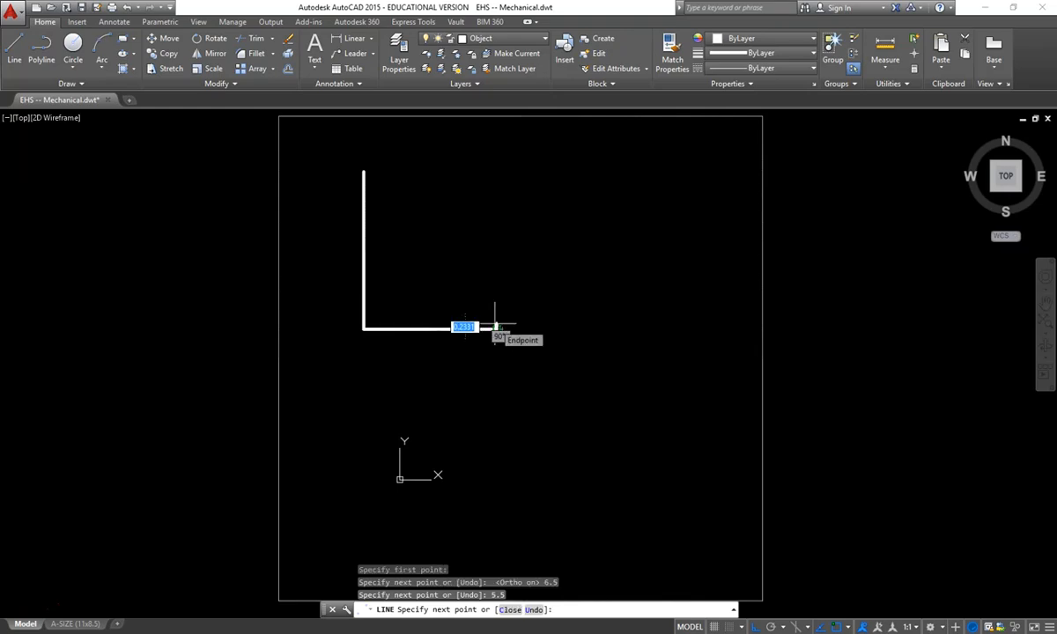
type("2.5")
key("Return")
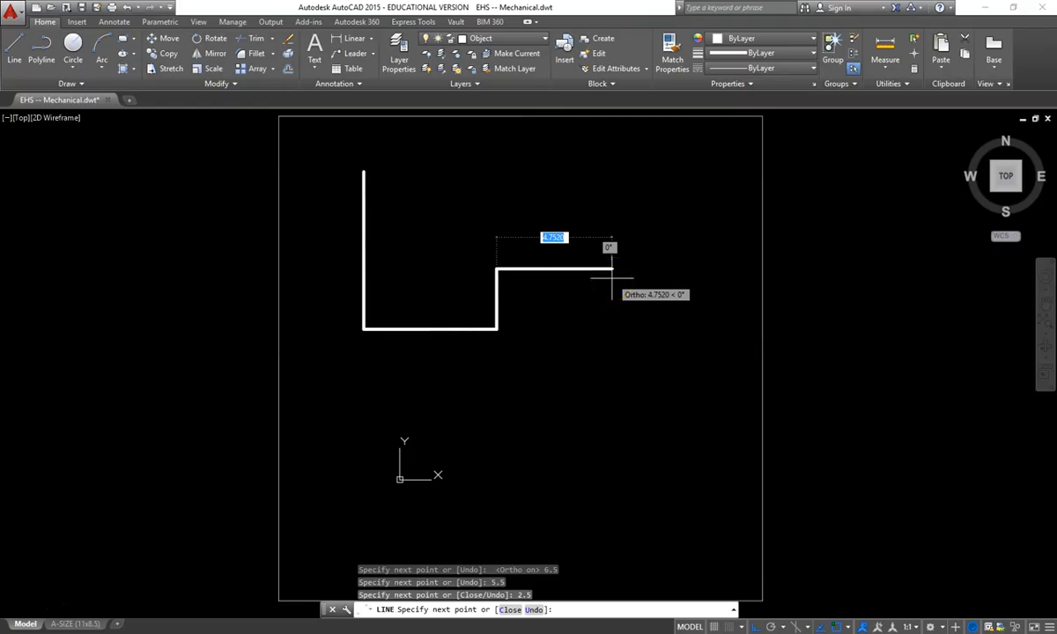
Continue the outline 2.5 units to the right and 3 units up, and end the line there
type("2.5")
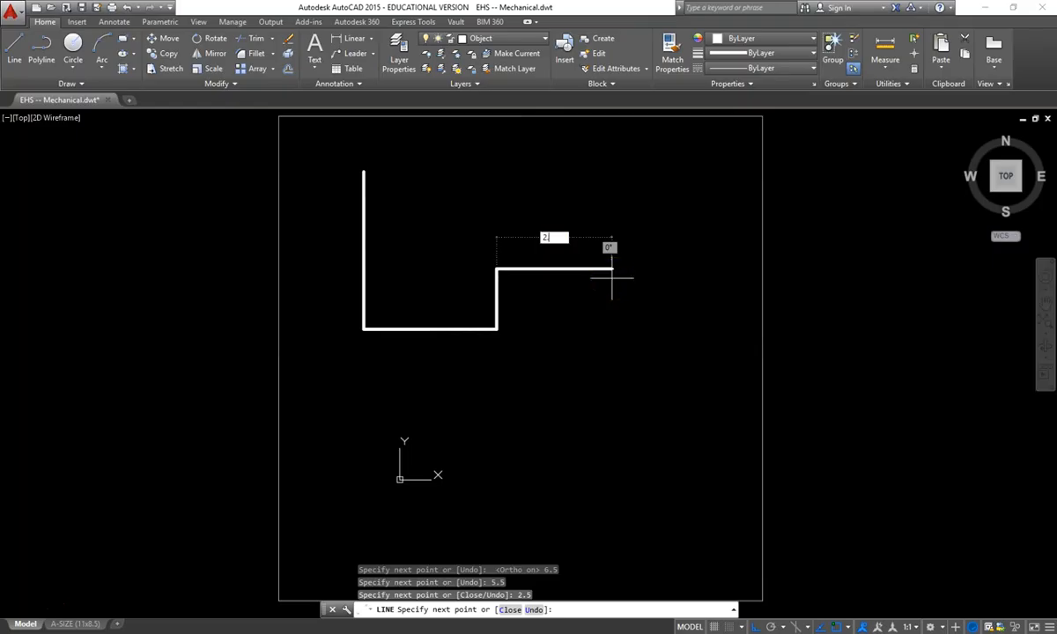
key("Return")
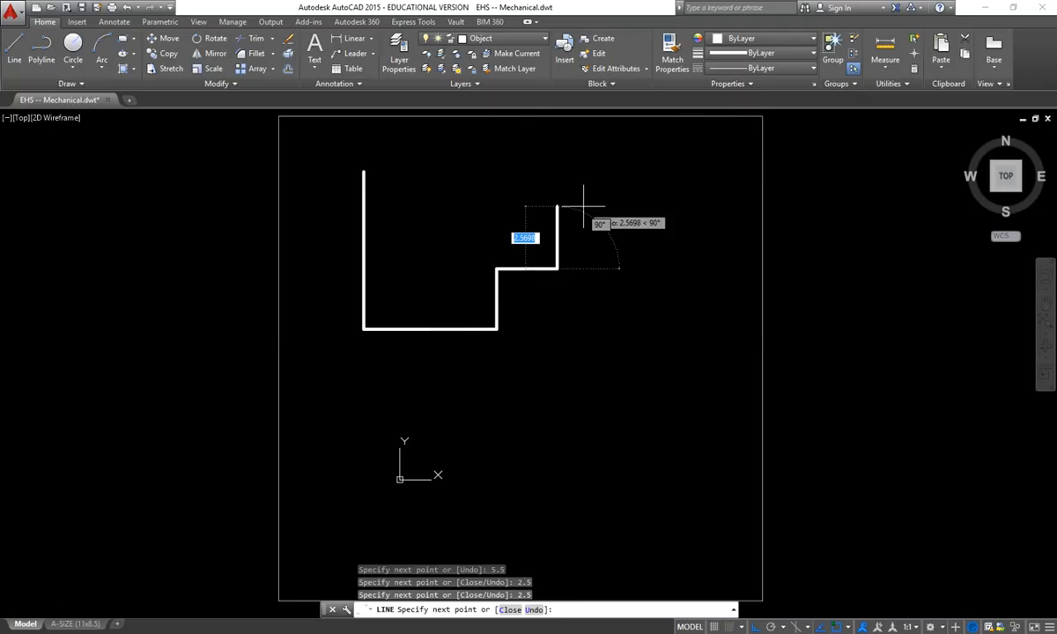
type("3")
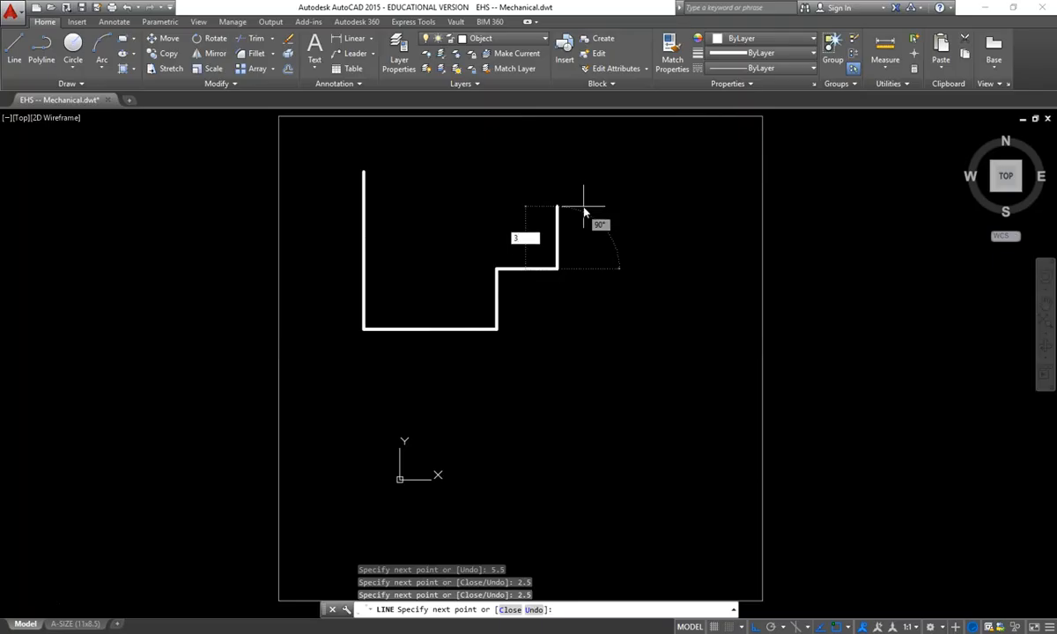
key("Return")
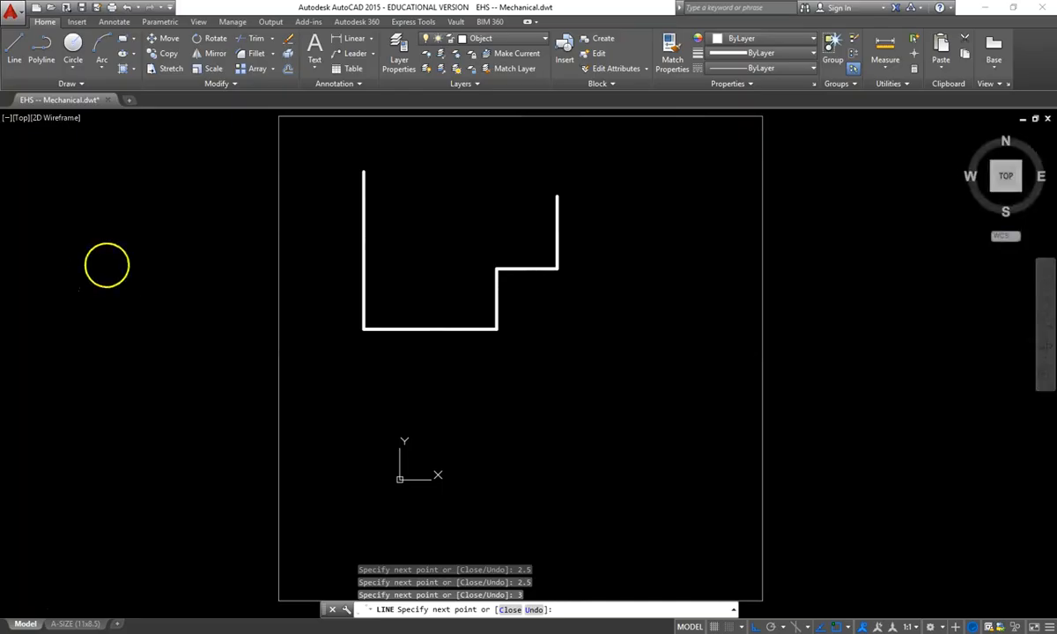
key("Escape")
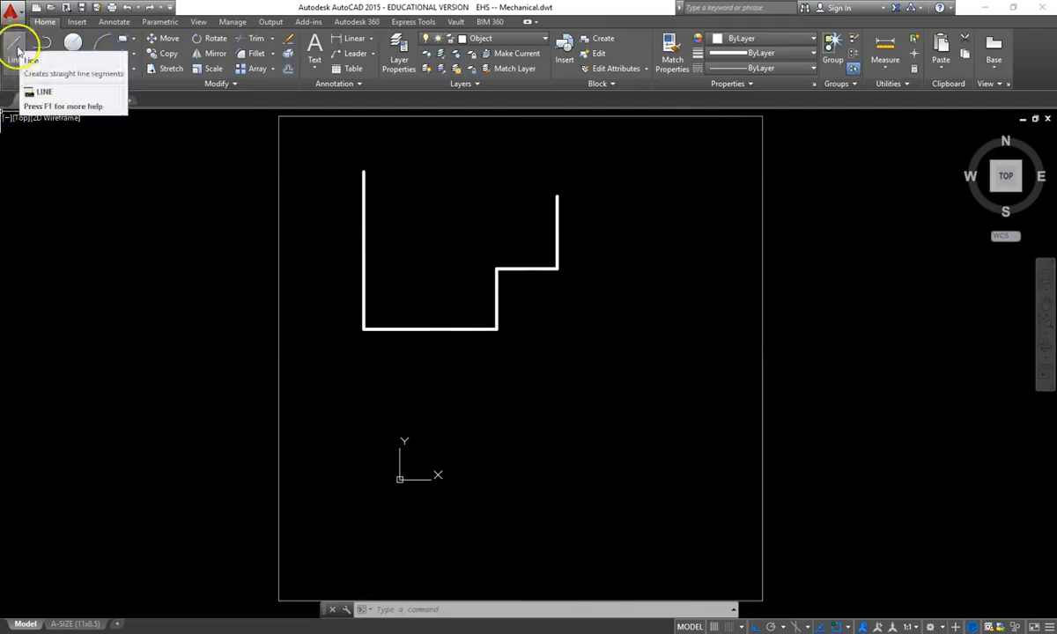
Draw a 6.5-unit horizontal line to the right from the upper endpoint of the long left edge
left_click(20, 44)
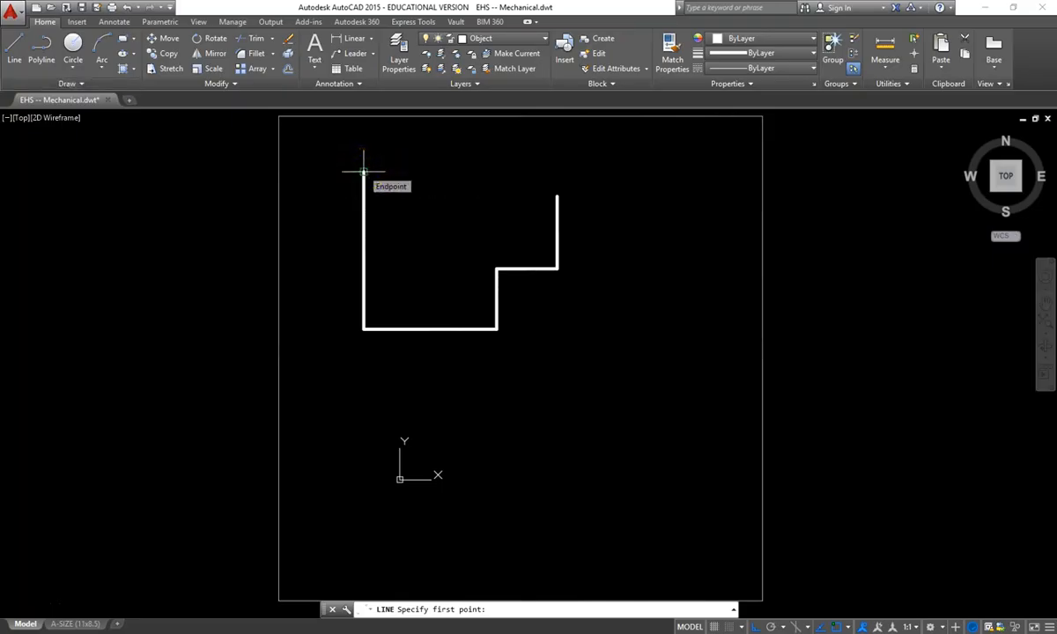
left_click(363, 172)
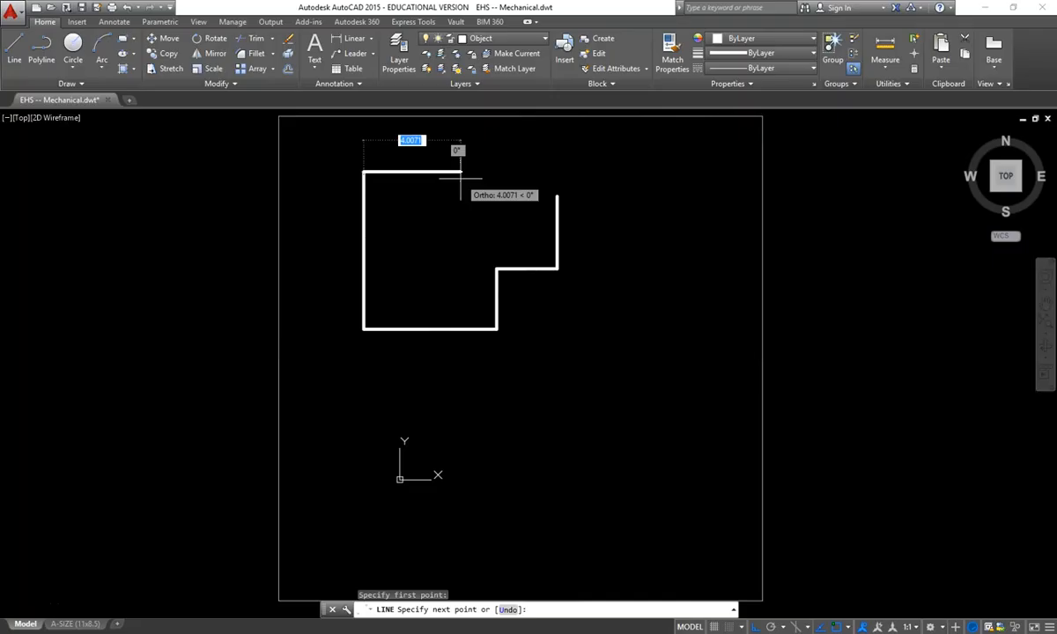
type("6.5")
key("Return")
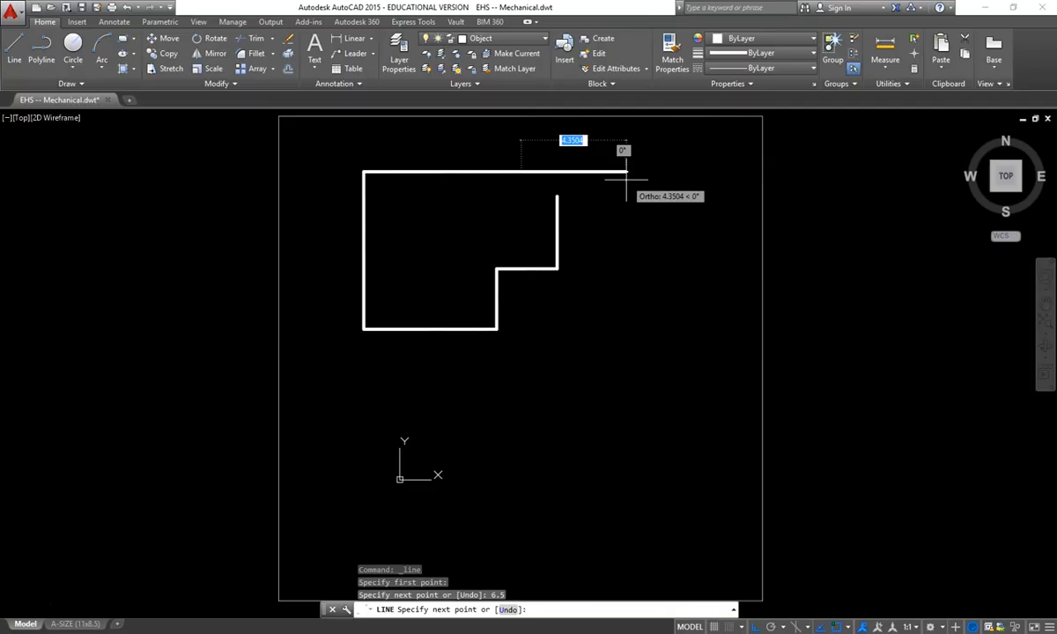
key("Return")
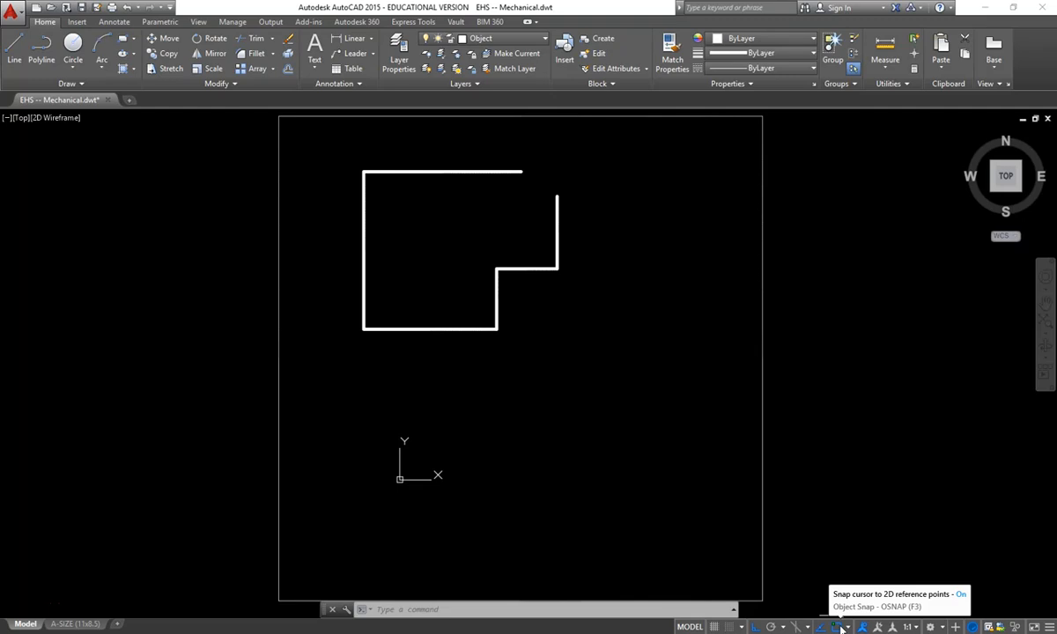
Toggle object snap off and back on, and examine the list of enabled snap modes
left_click(841, 627)
left_click(841, 627)
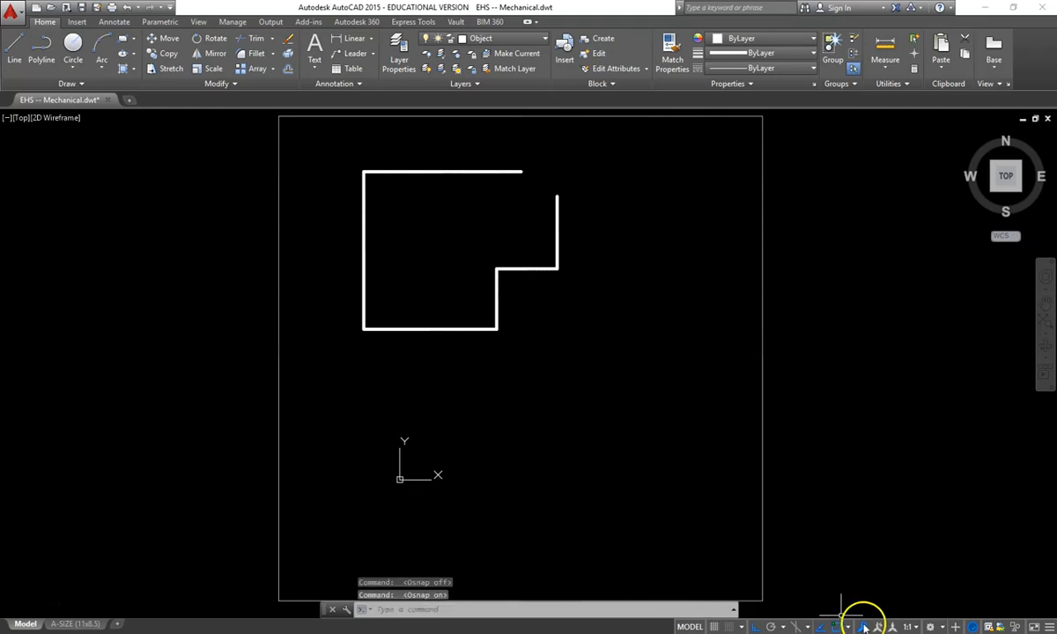
left_click(847, 627)
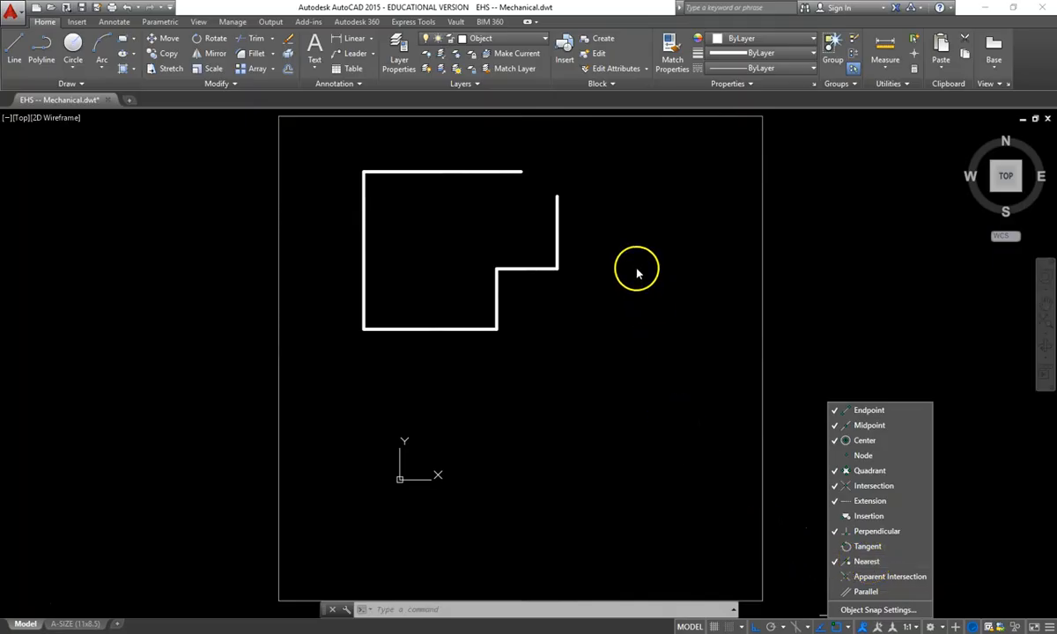
left_click(521, 176)
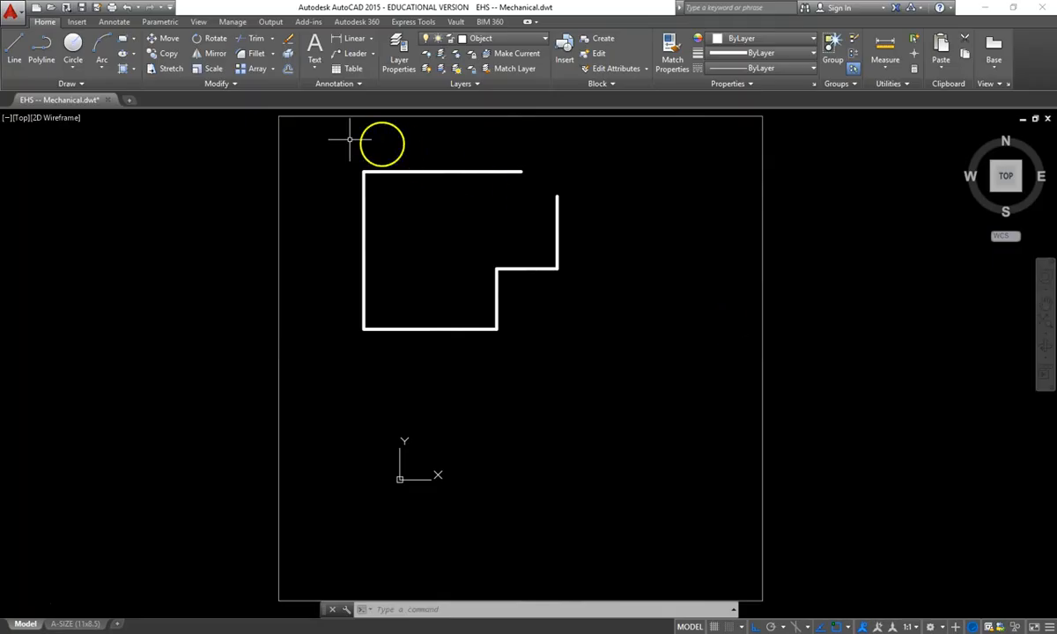
Close the outline with a diagonal line from the upper endpoint of the right edge to the right endpoint of the top edge
left_click(15, 55)
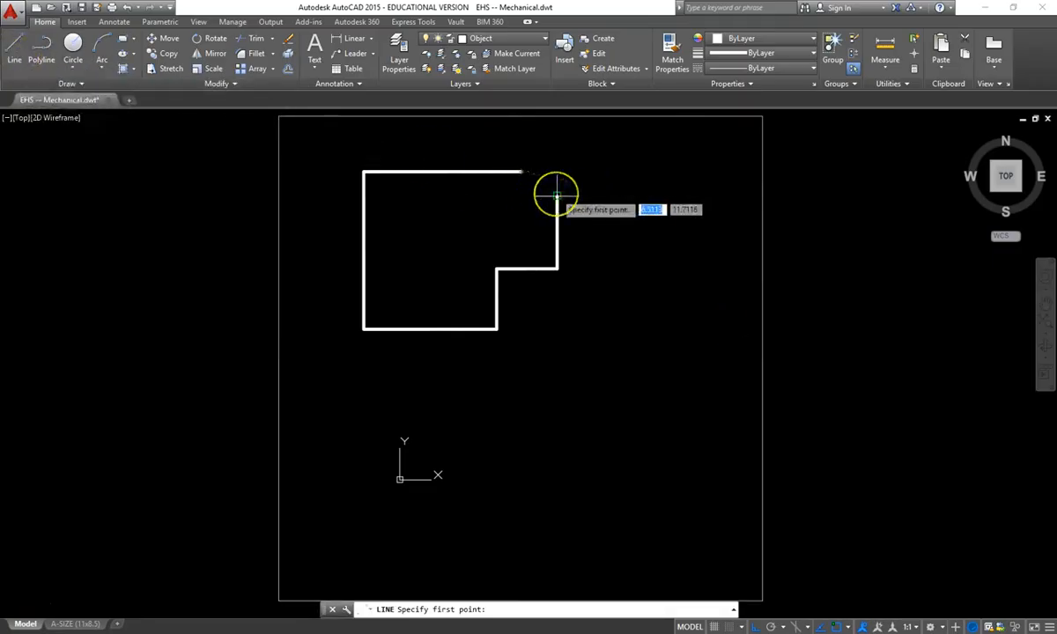
left_click(556, 192)
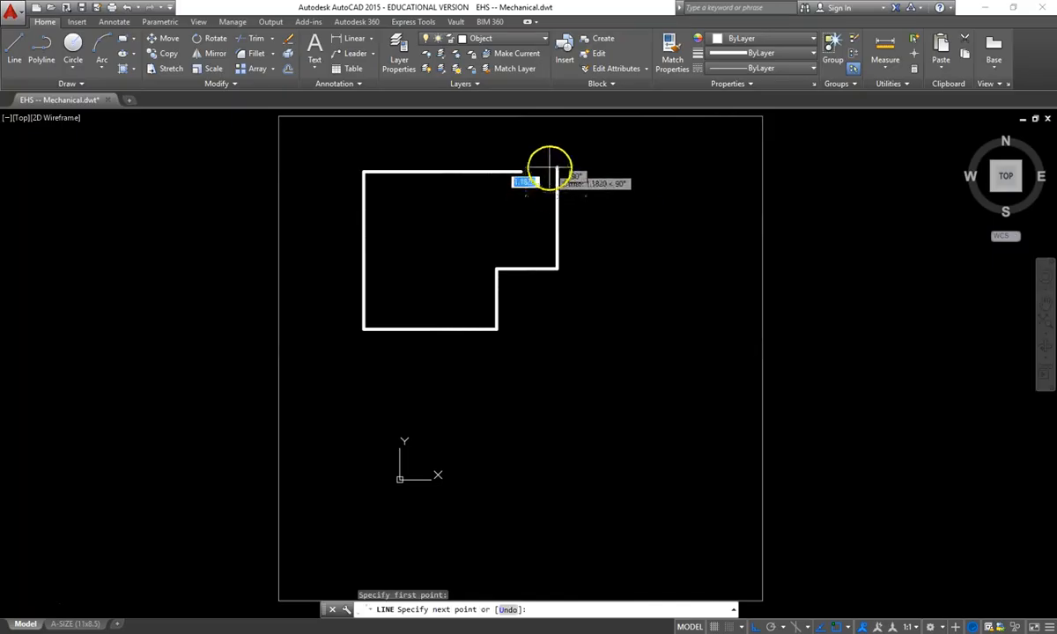
scroll(550, 164, "up", 5)
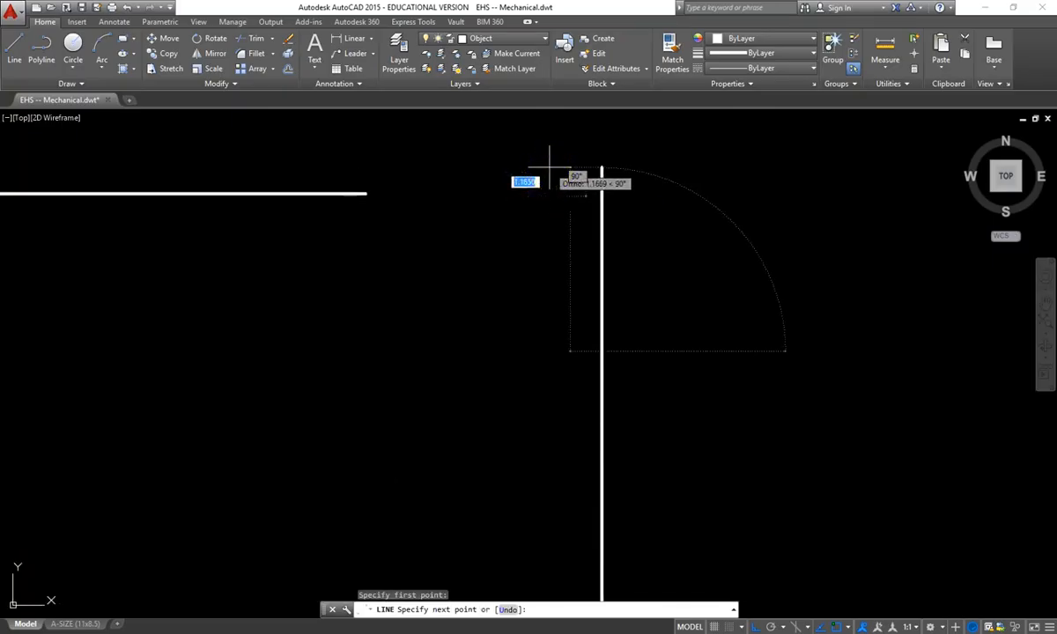
middle_click_drag(547, 166, 611, 244)
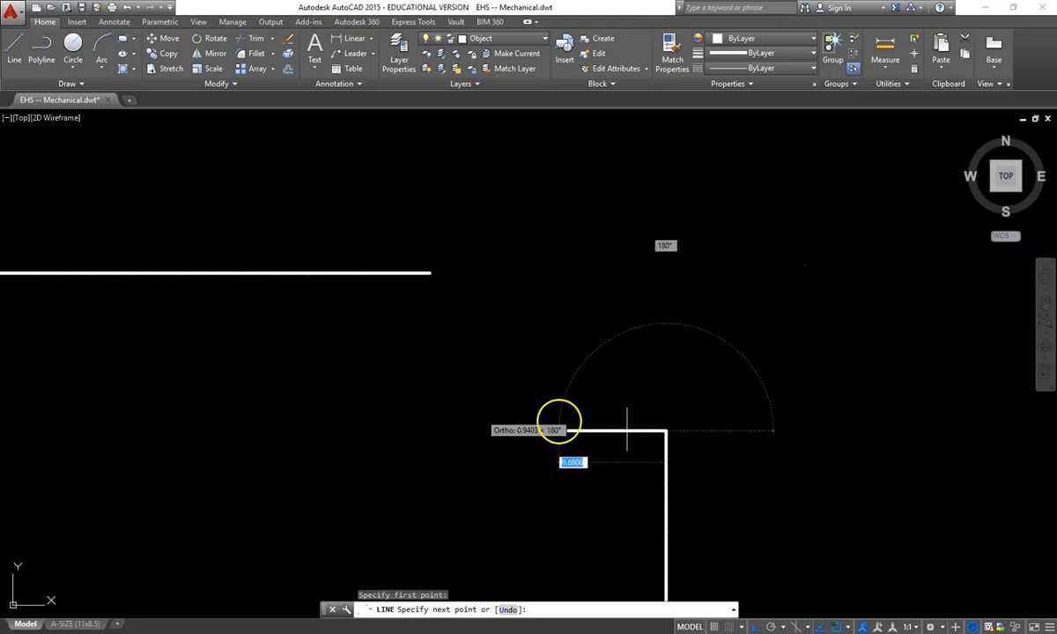
left_click(430, 273)
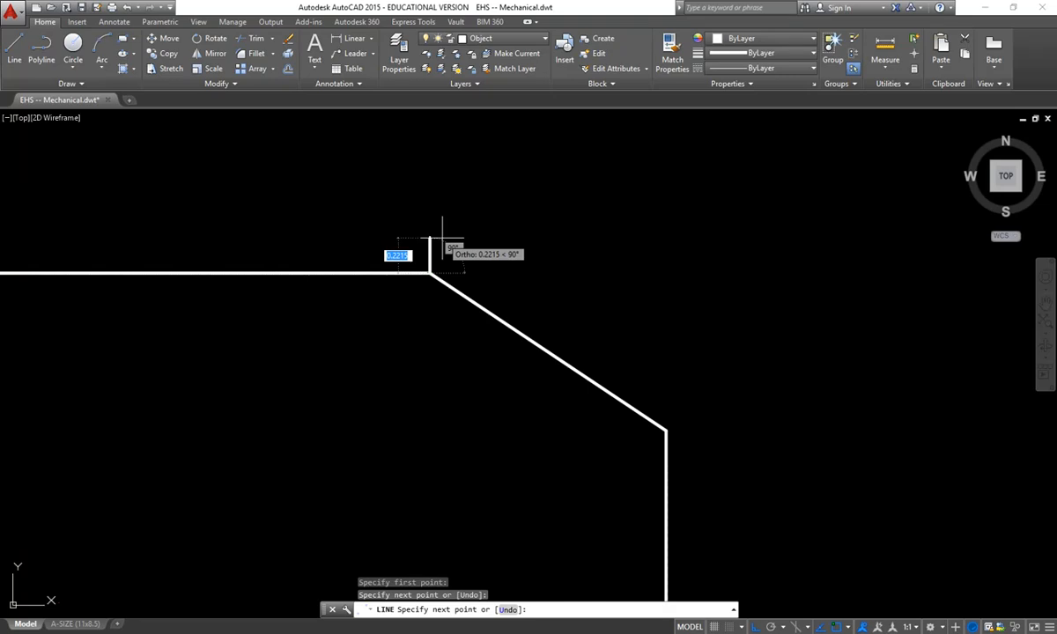
key("Return")
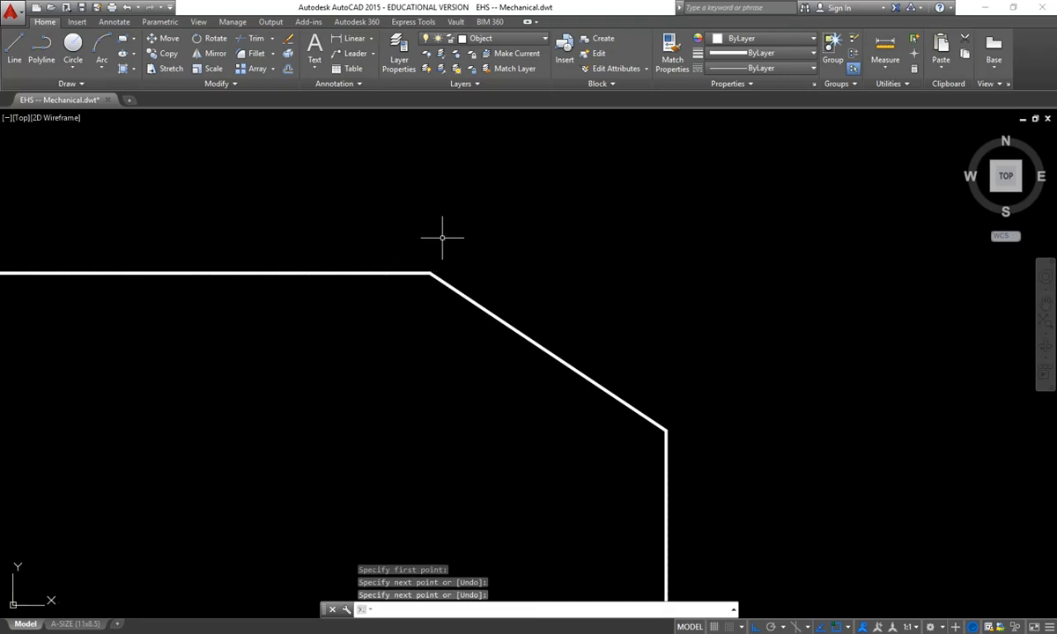